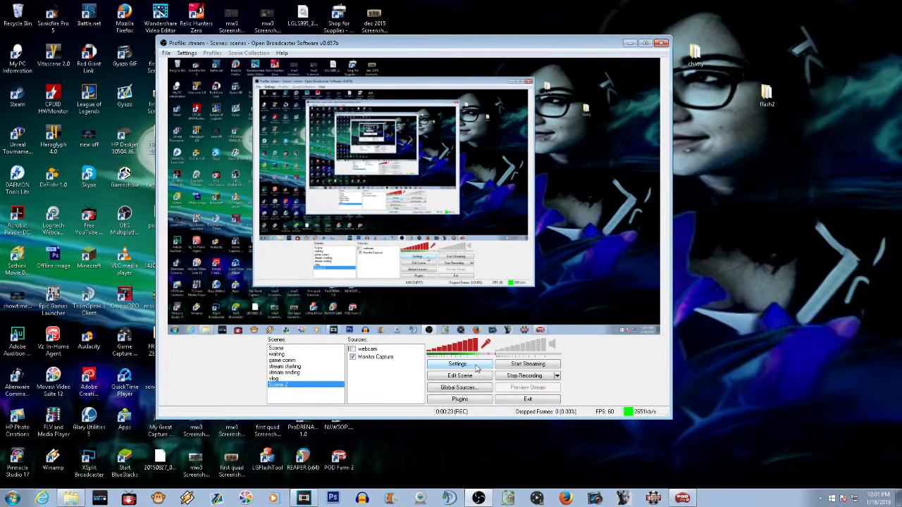
# Open the settings and in Encoding set Max Bitrate to 3200 and Buffer Size to 3300, then apply
pyautogui.click(476, 367)
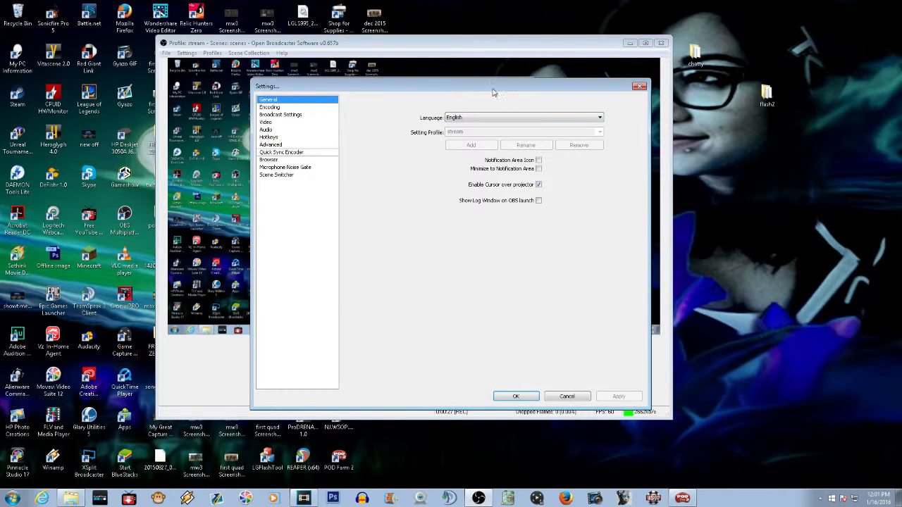
pyautogui.moveTo(470, 75); pyautogui.dragTo(465, 73)
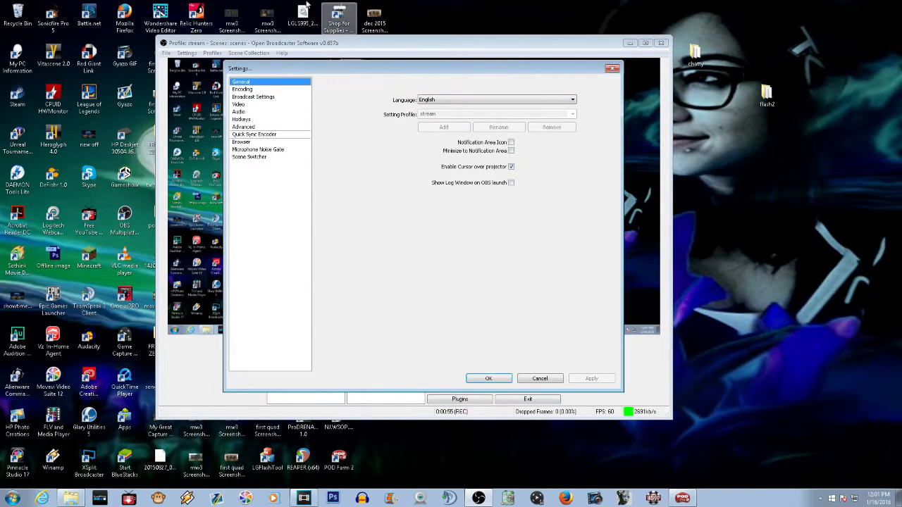
pyautogui.click(252, 89)
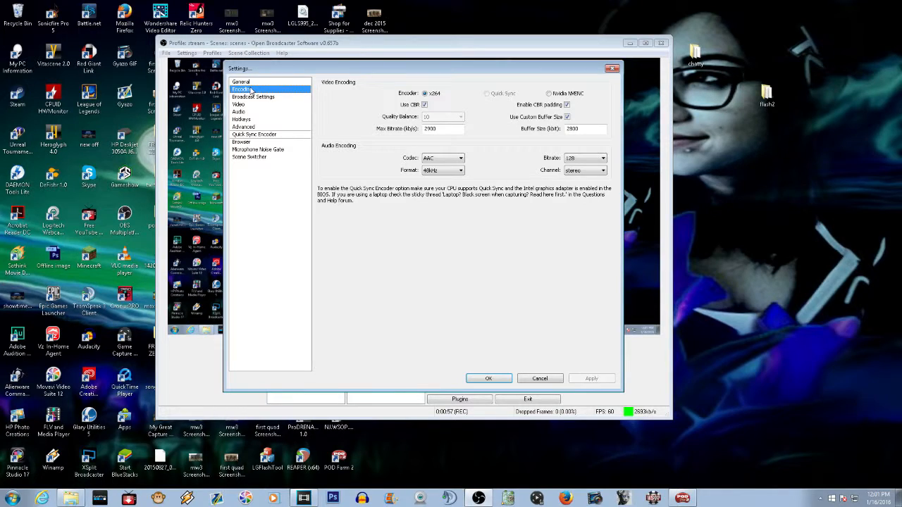
pyautogui.click(252, 83)
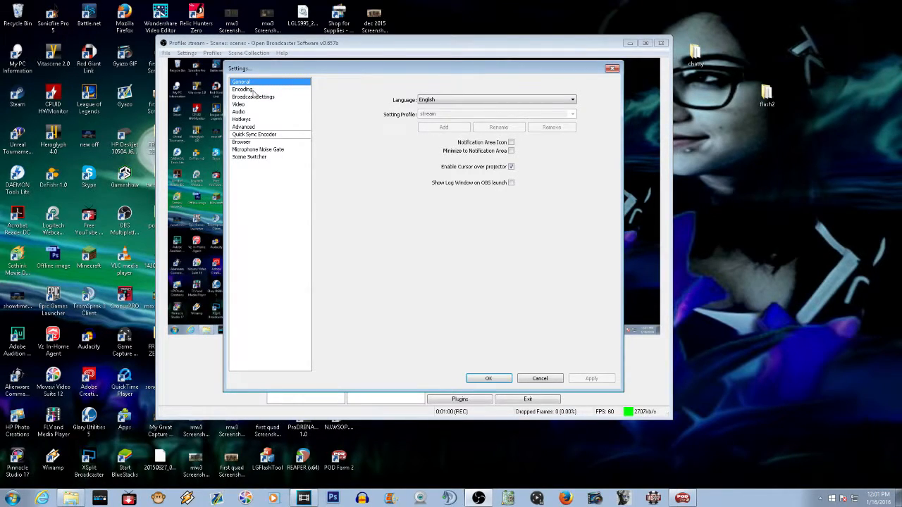
pyautogui.click(252, 93)
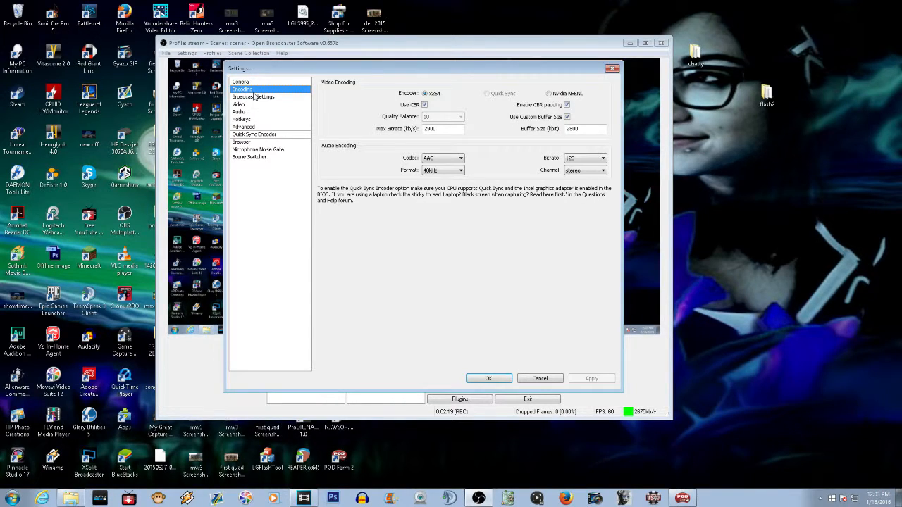
pyautogui.doubleClick(441, 129)
pyautogui.write('3200')
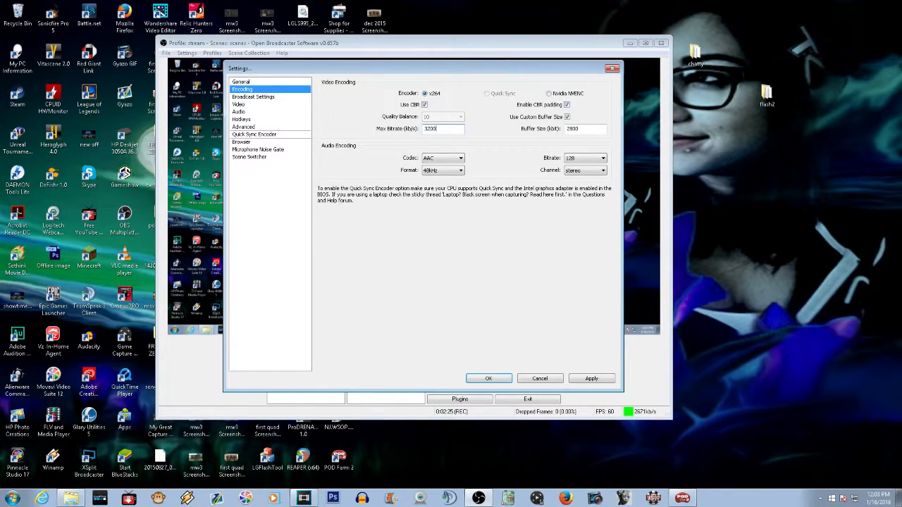
pyautogui.doubleClick(588, 129)
pyautogui.write('3300')
pyautogui.click(591, 379)
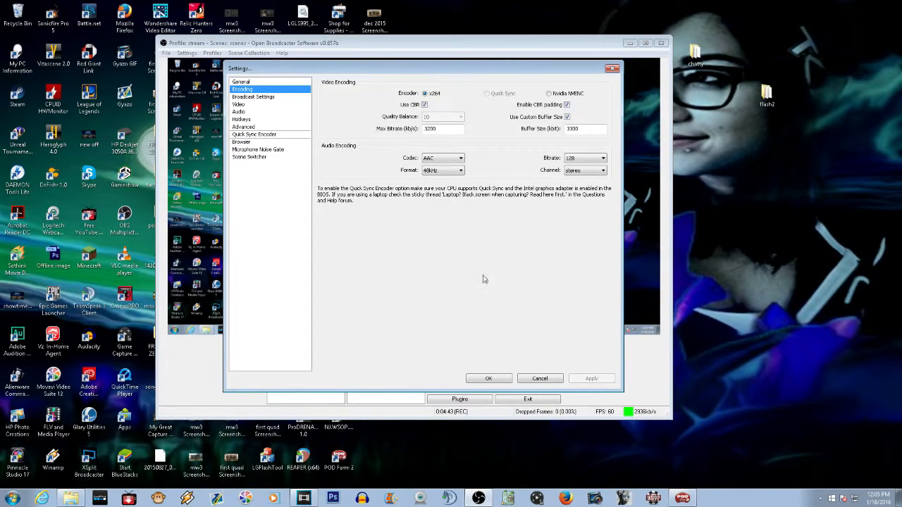
# Review the Broadcast Settings, Video, Audio, Hotkeys and Advanced sections, including the x264 CPU Preset options
pyautogui.click(266, 98)
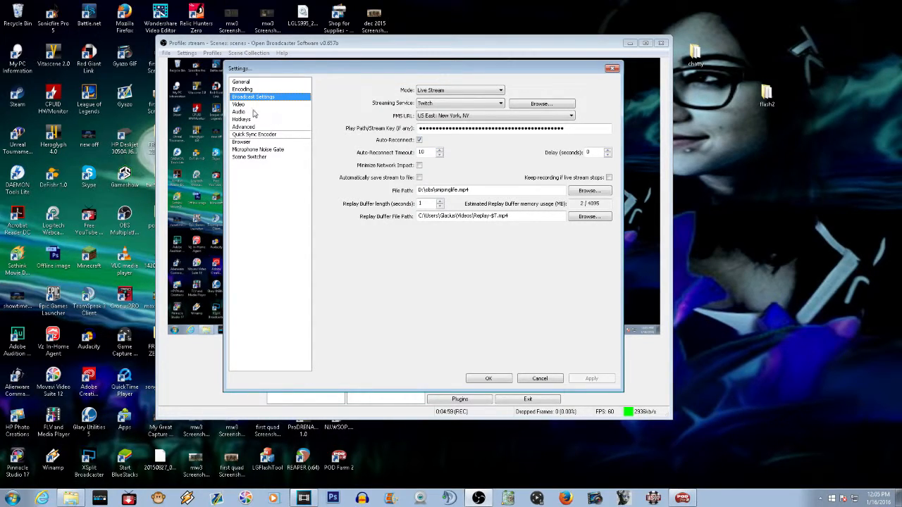
pyautogui.click(247, 107)
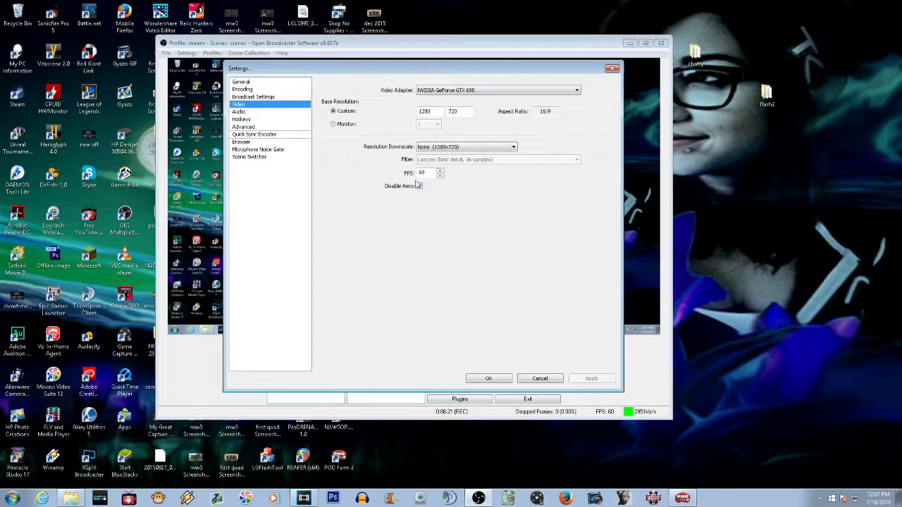
pyautogui.click(252, 114)
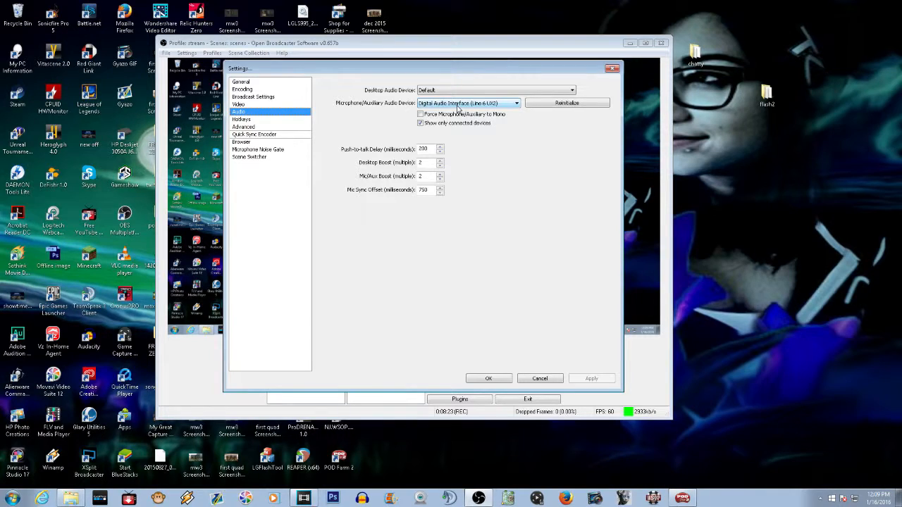
pyautogui.click(273, 120)
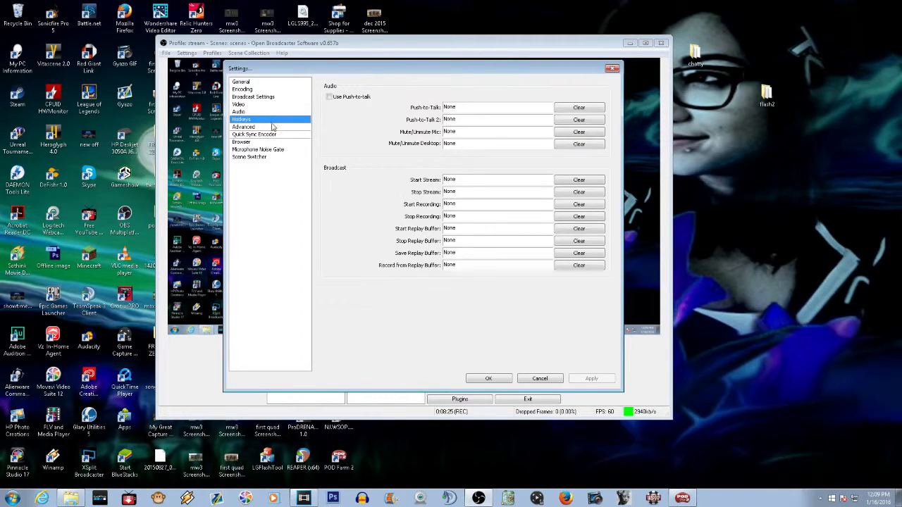
pyautogui.click(271, 127)
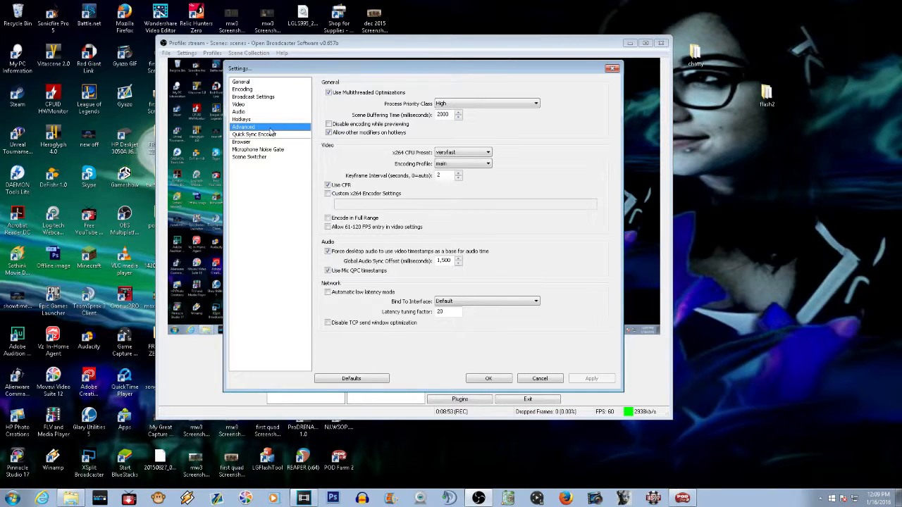
pyautogui.click(487, 153)
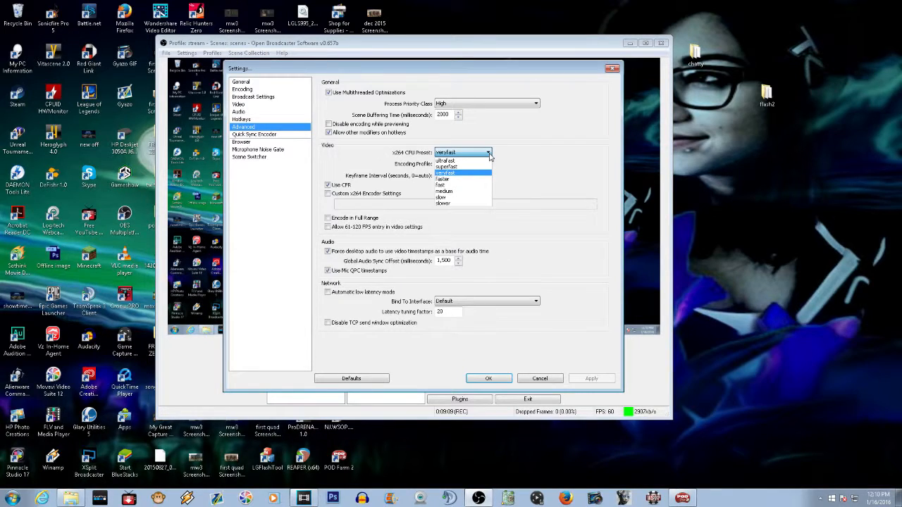
pyautogui.click(532, 163)
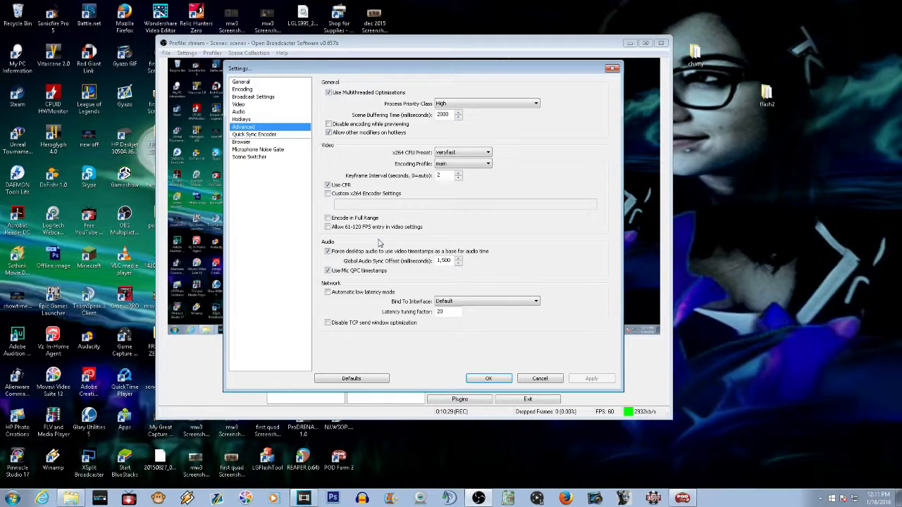
# Review the Quick Sync Encoder, Browser and Microphone Noise Gate sections, then close the settings with OK
pyautogui.click(262, 135)
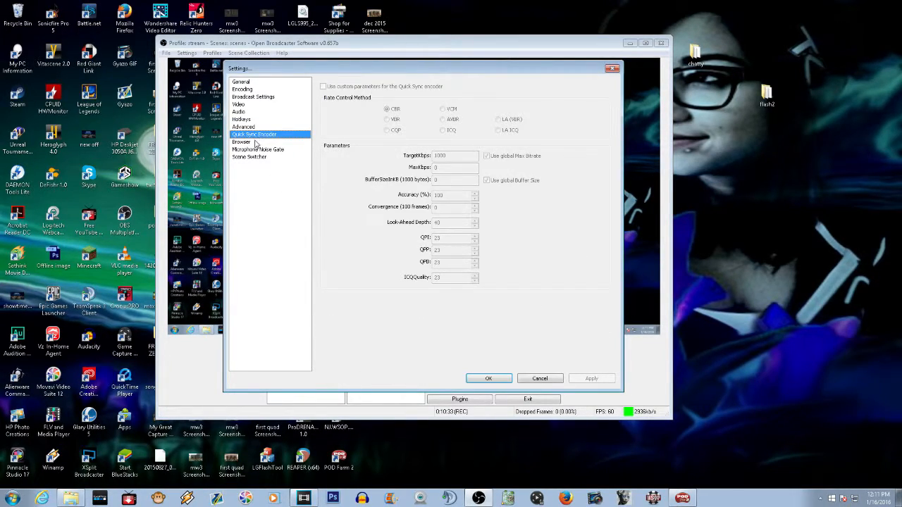
pyautogui.click(257, 143)
pyautogui.click(259, 149)
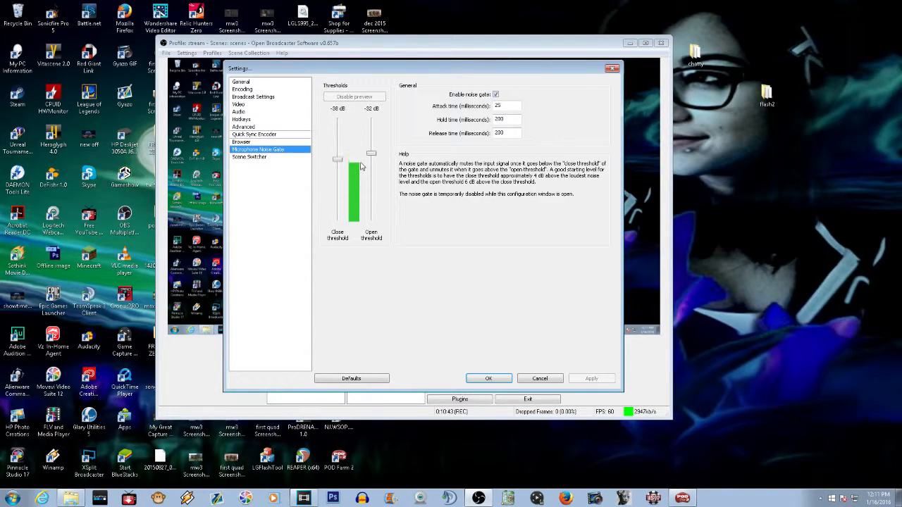
pyautogui.click(488, 378)
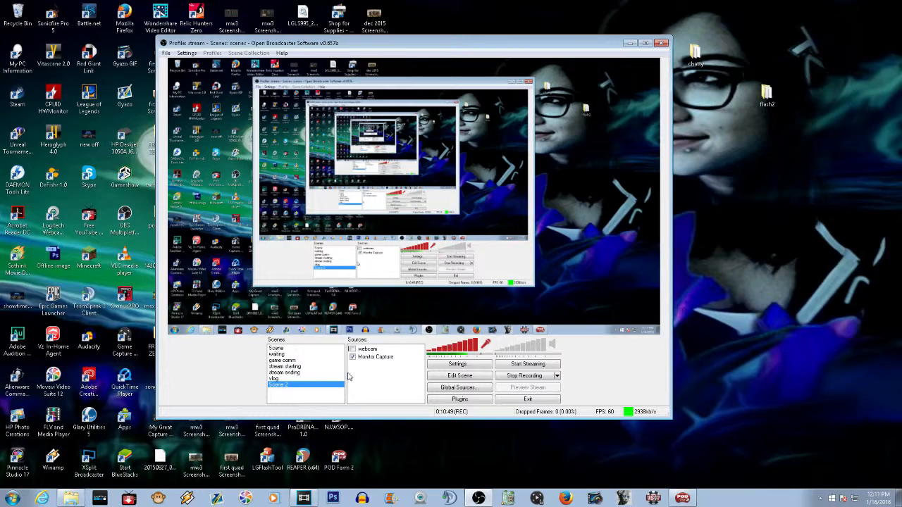
# Open the webcam source's properties and set its FPS to 60
pyautogui.rightClick(370, 350)
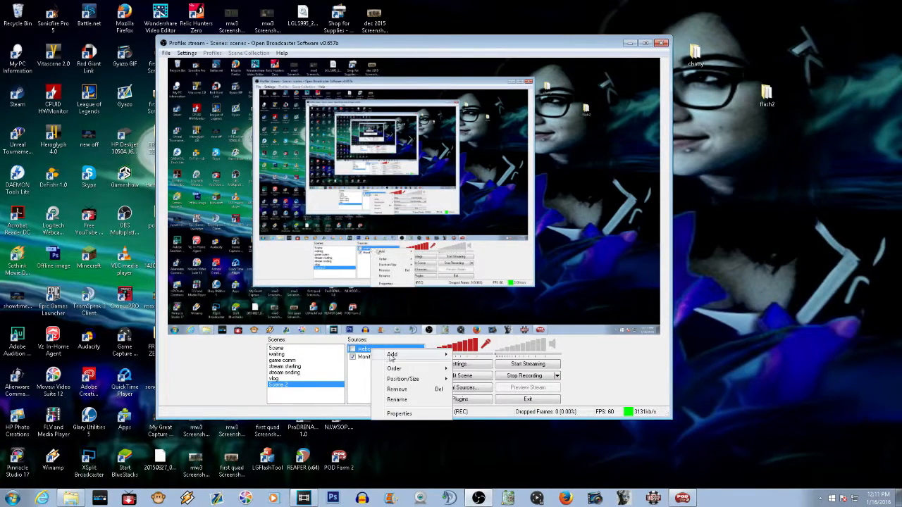
pyautogui.click(409, 411)
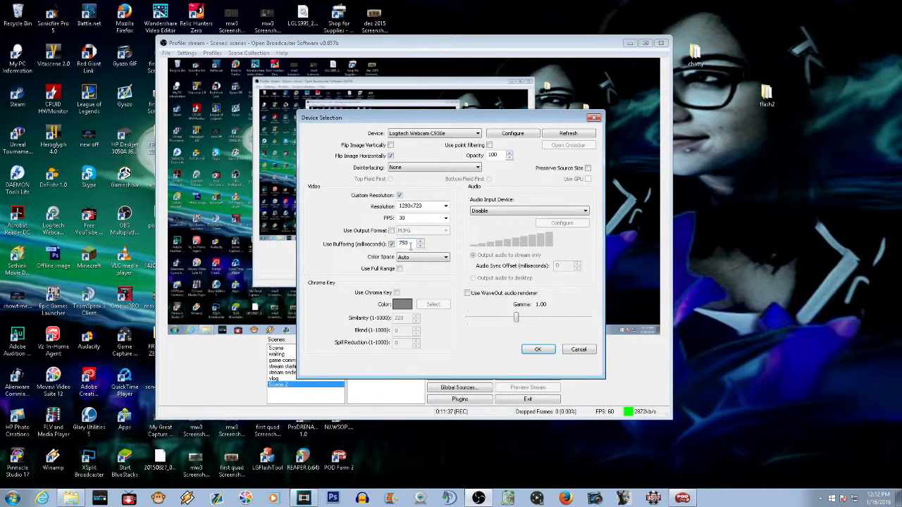
pyautogui.click(445, 218)
pyautogui.click(445, 219)
pyautogui.write('60')
pyautogui.click(537, 350)
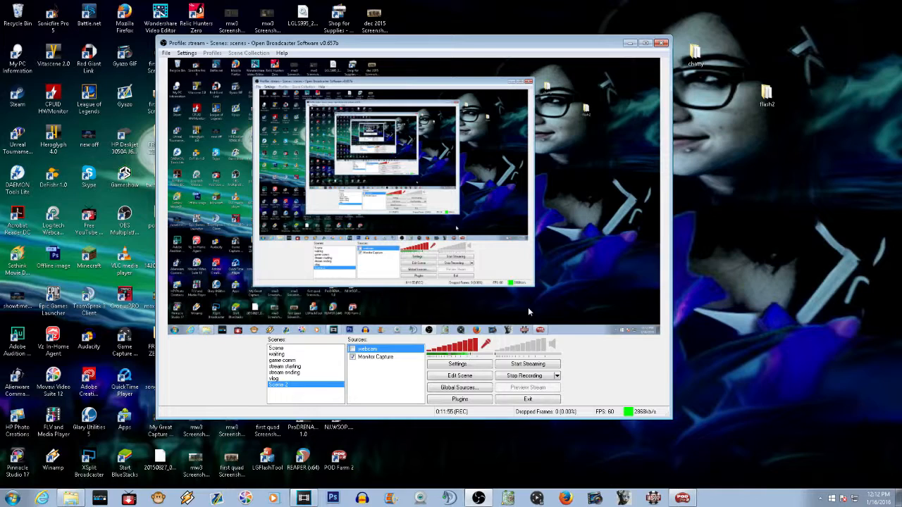
# Reopen the webcam source's properties to check them and close the dialog
pyautogui.rightClick(392, 351)
pyautogui.click(422, 414)
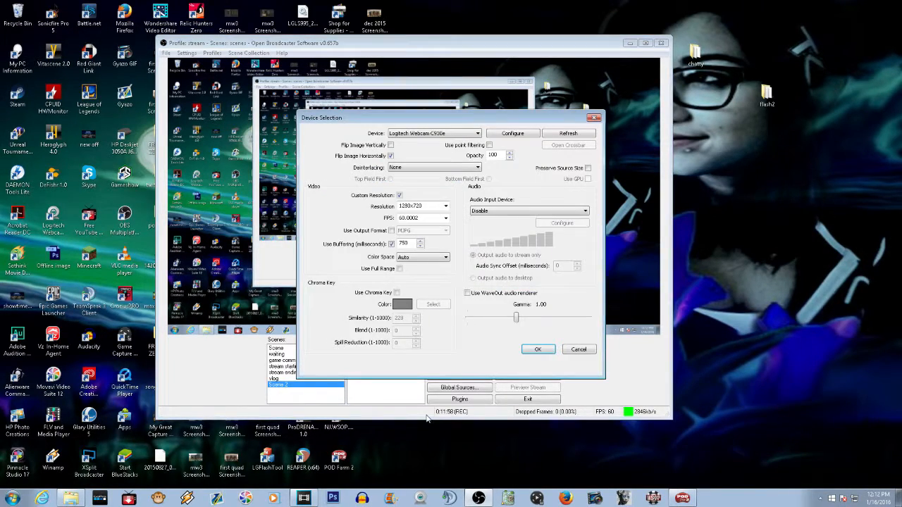
pyautogui.click(537, 350)
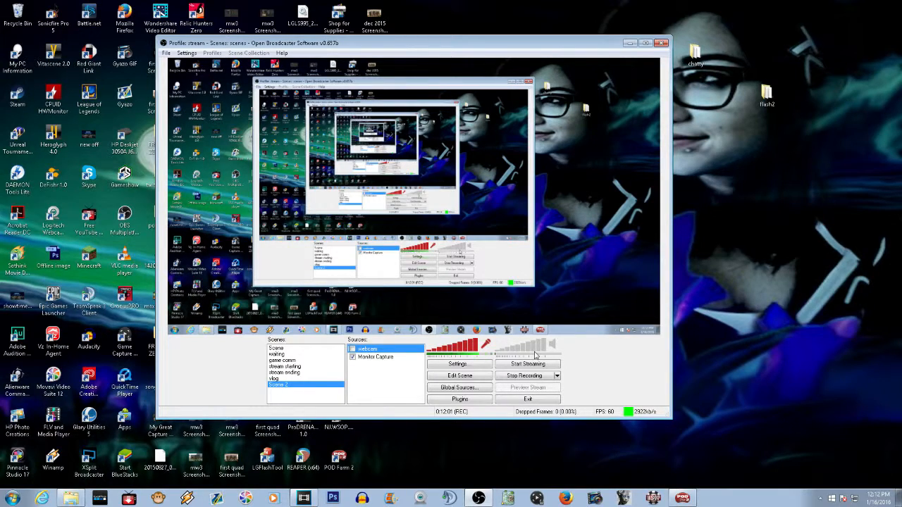